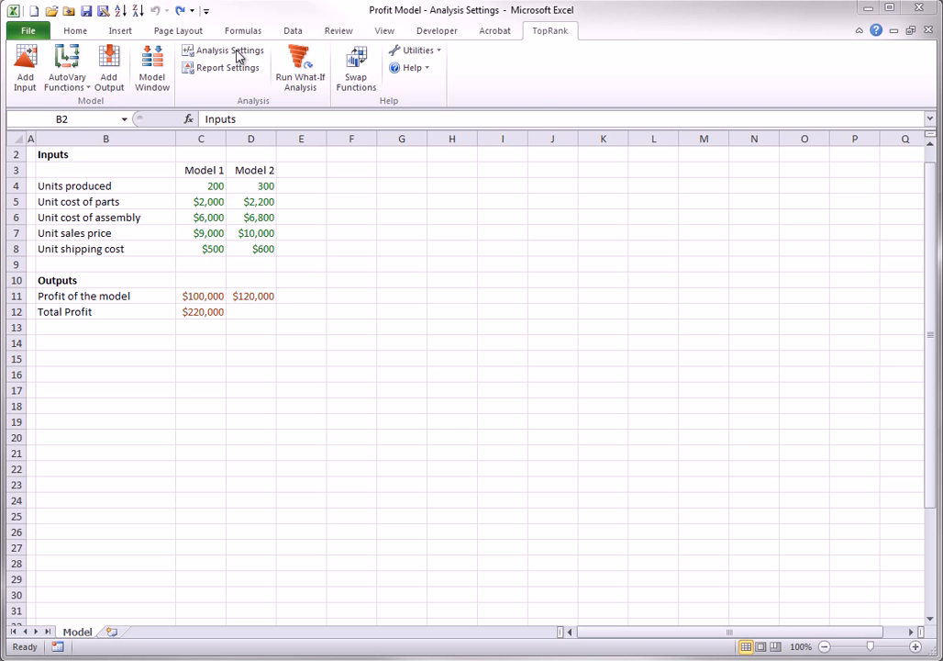
Examine the TopRank application settings and close them
left_click(440, 53)
left_click(433, 72)
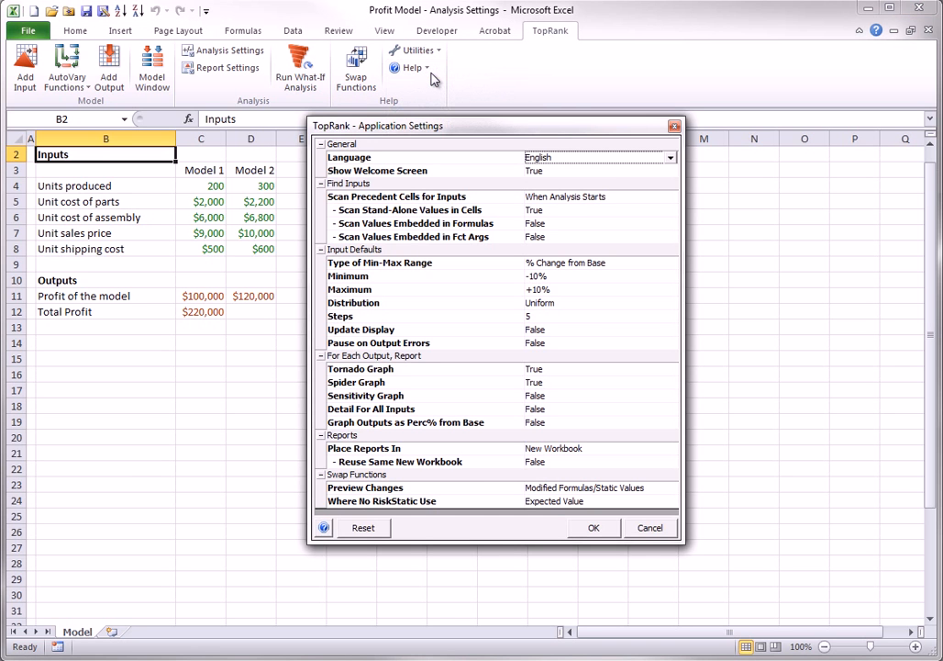
left_click(649, 529)
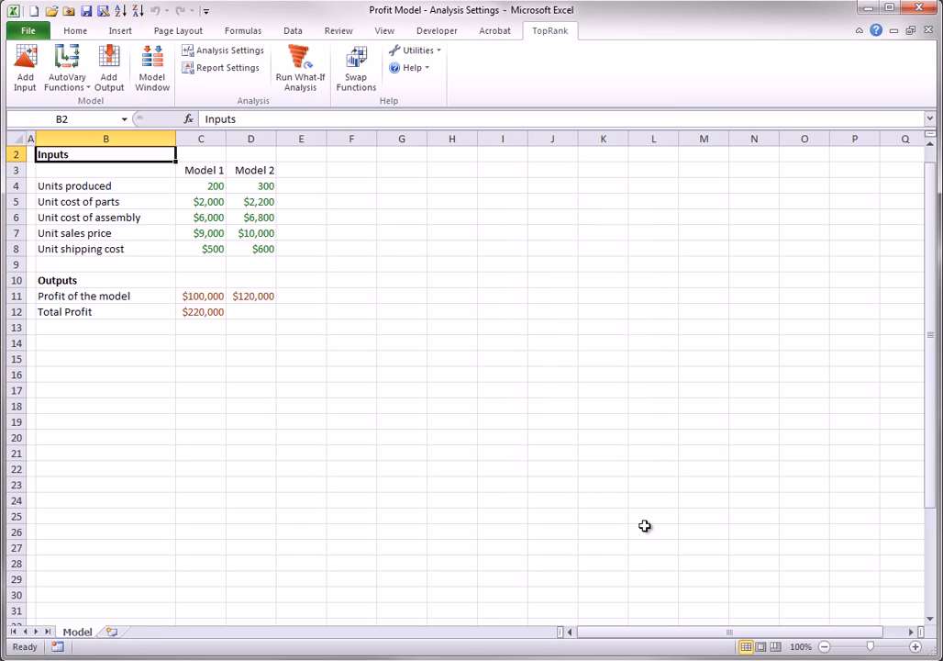
Examine the range type and distribution choices in the analysis input defaults
left_click(222, 53)
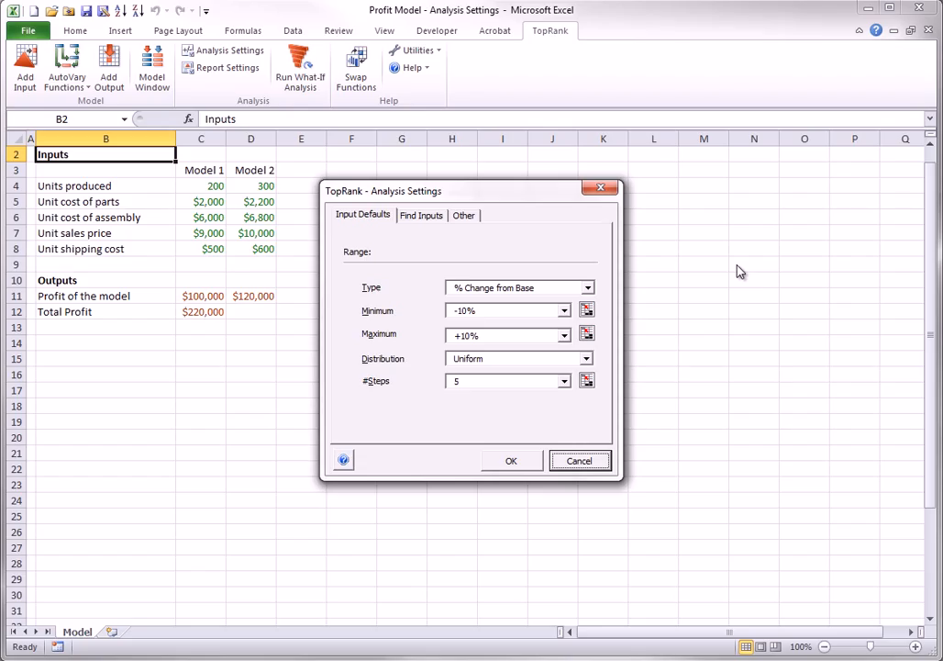
left_click(587, 288)
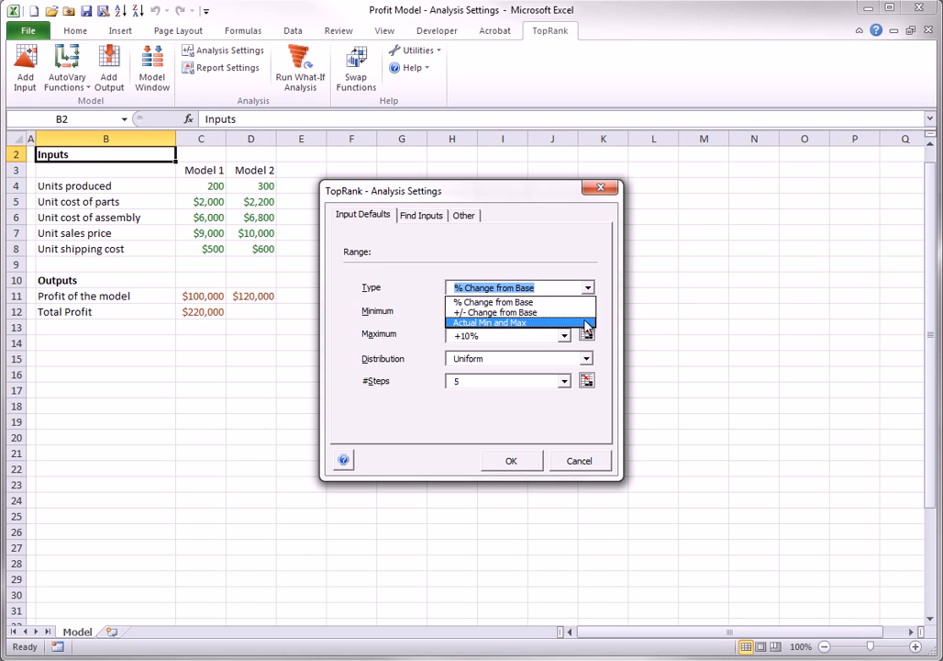
left_click(585, 359)
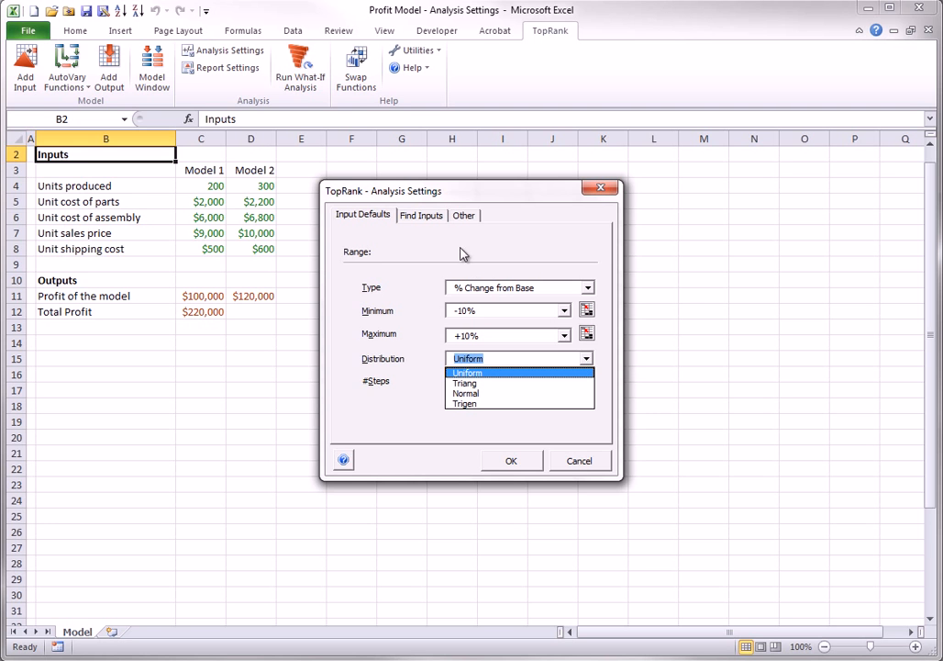
Examine the options for finding inputs and the multi-way and multiple-run analysis settings, and cancel the settings
left_click(419, 216)
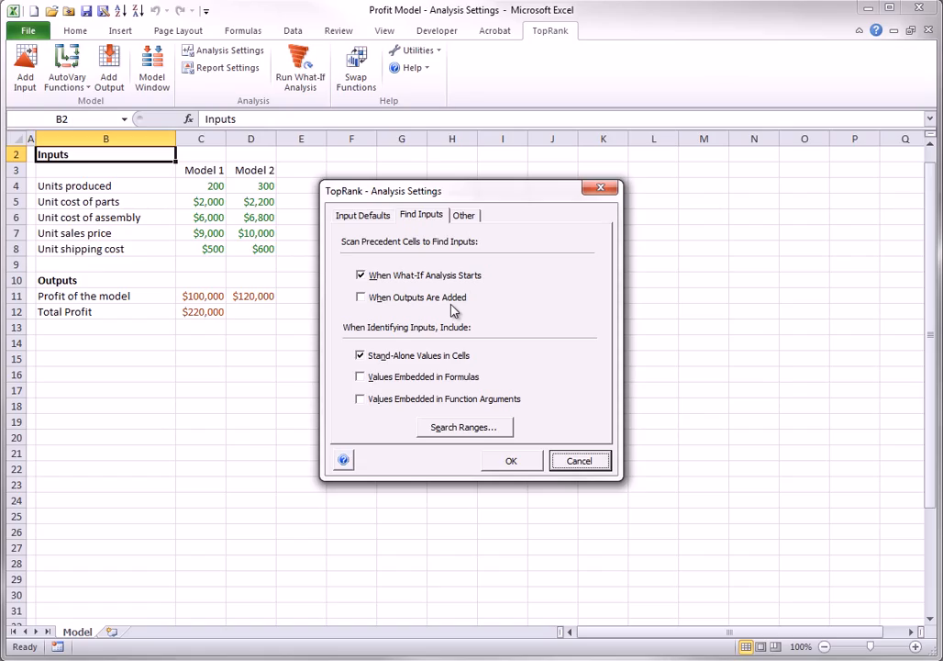
left_click(361, 275)
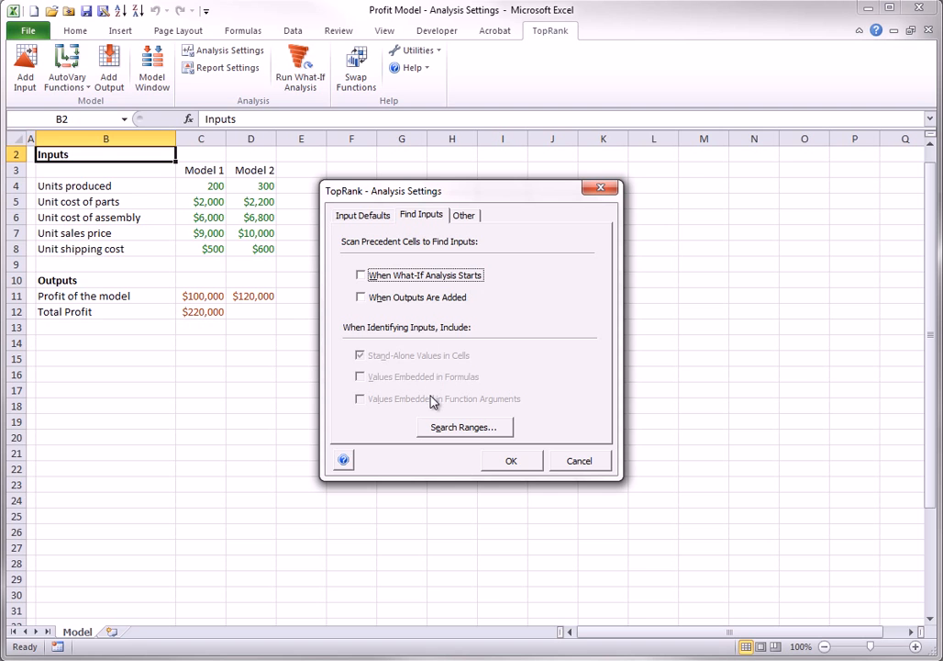
left_click(362, 276)
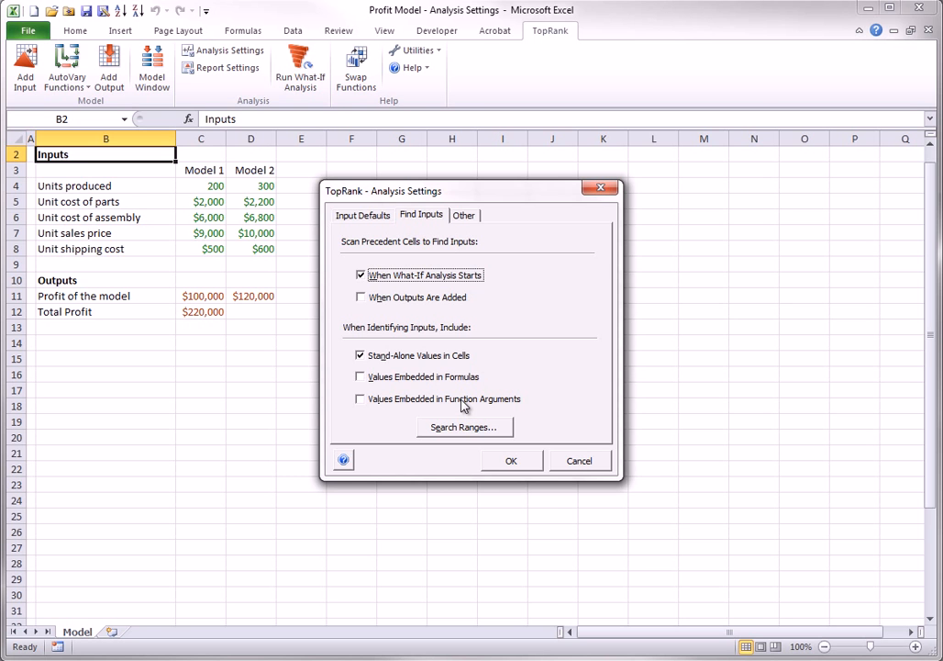
left_click(461, 429)
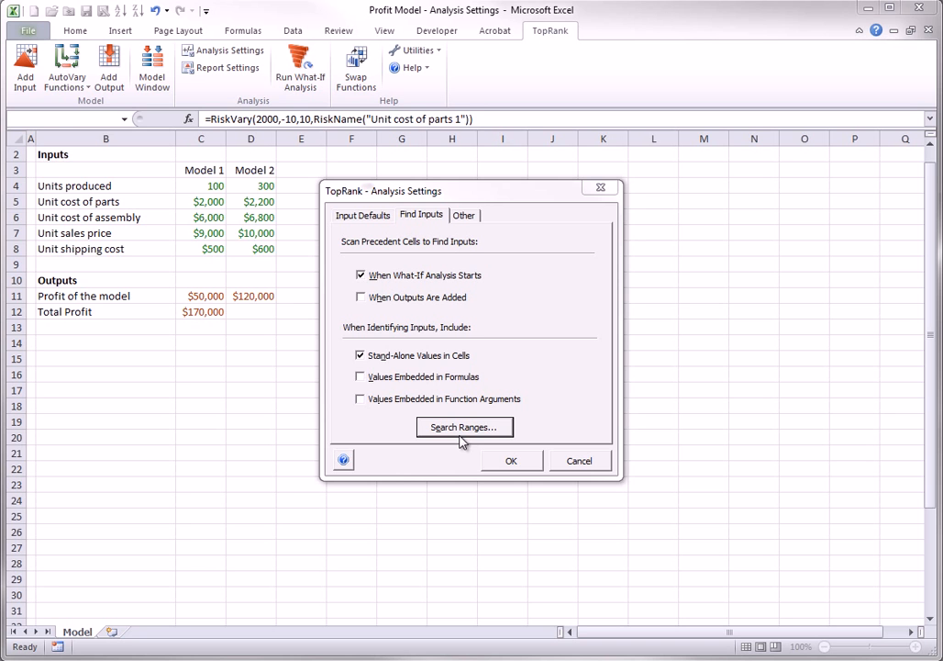
left_click(463, 217)
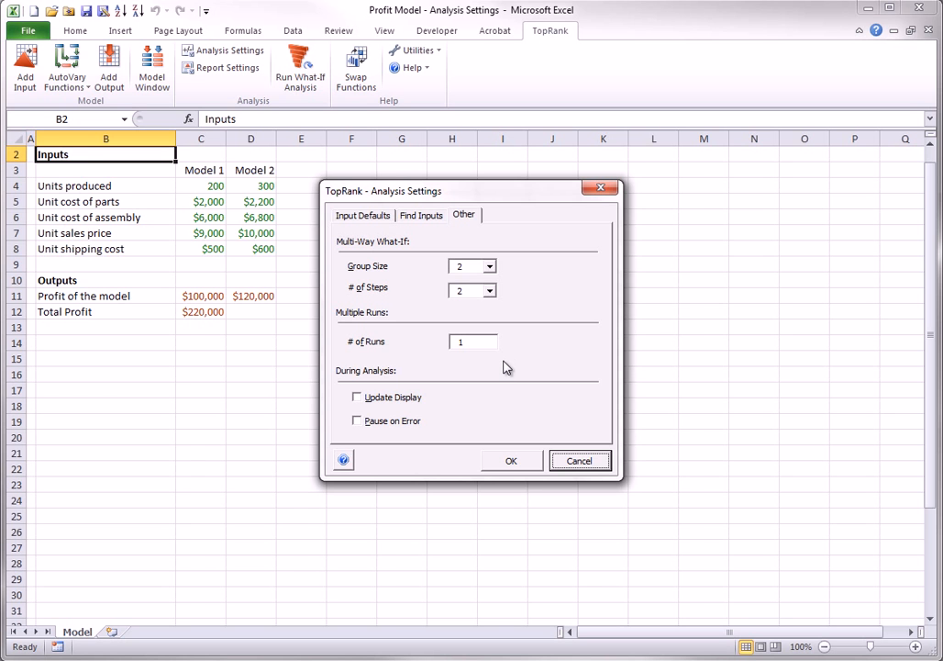
left_click(578, 461)
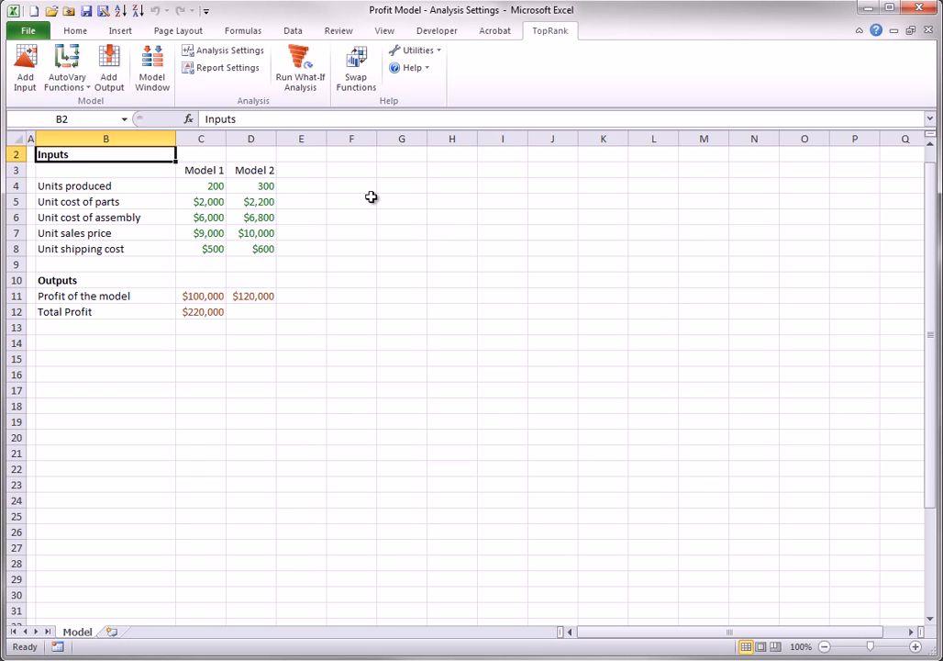
Enter the formula =RiskSimtable({100,150,200}) in cell F4
left_click(343, 186)
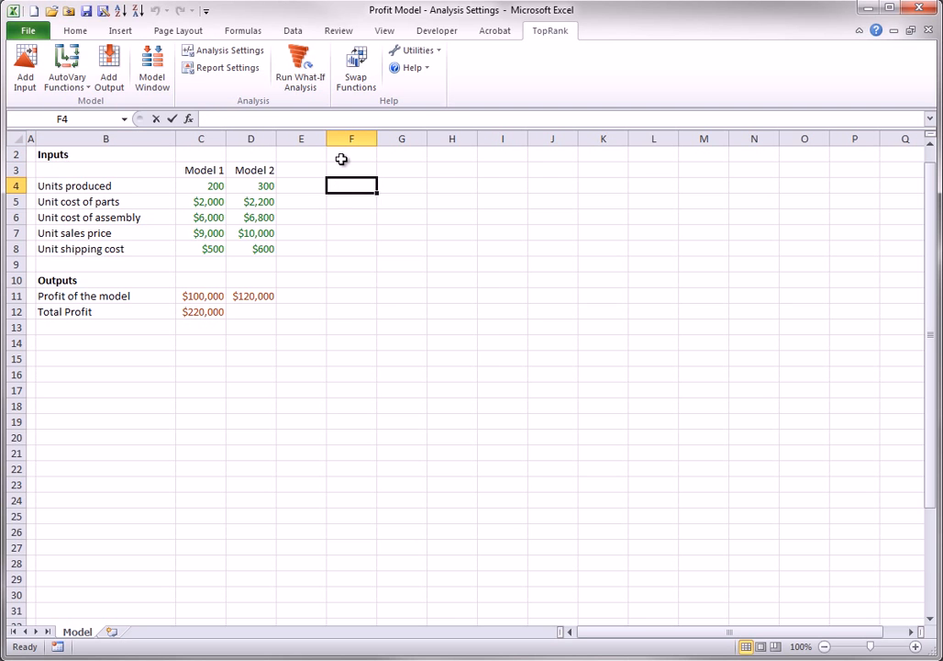
type("=risk")
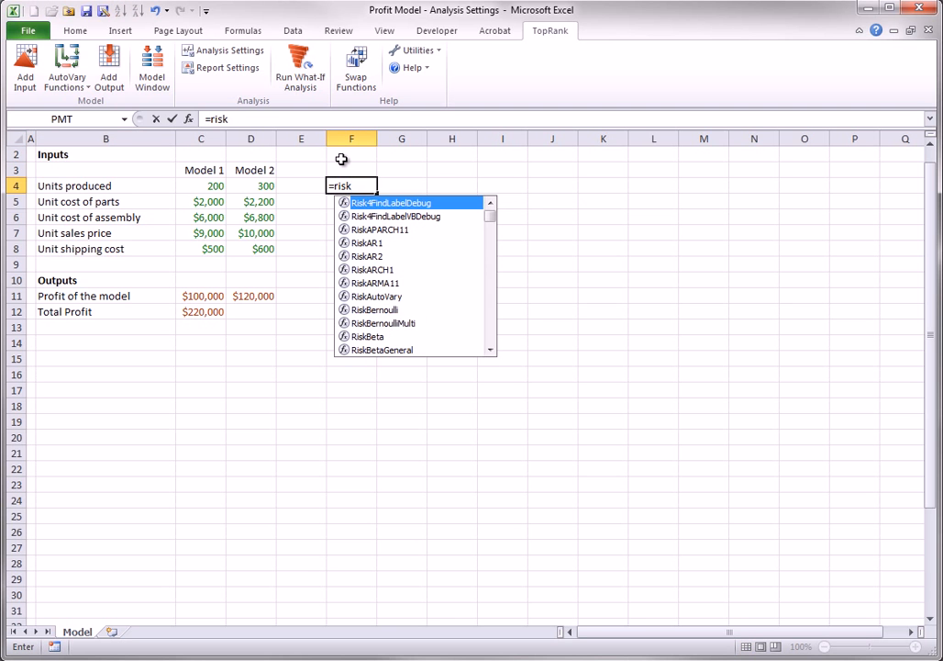
type("sim")
key("Tab")
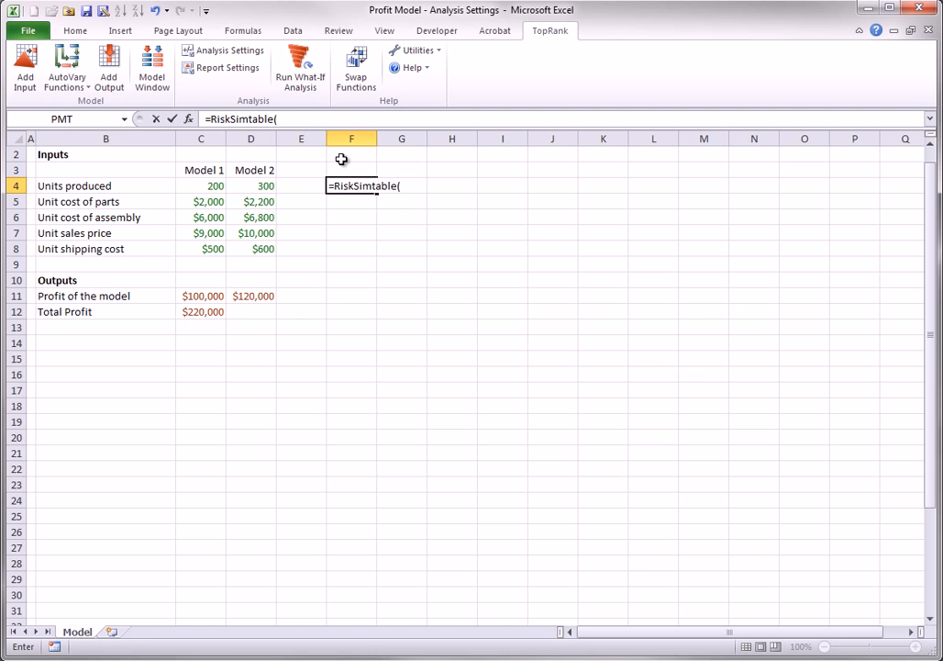
type("{100,150,2")
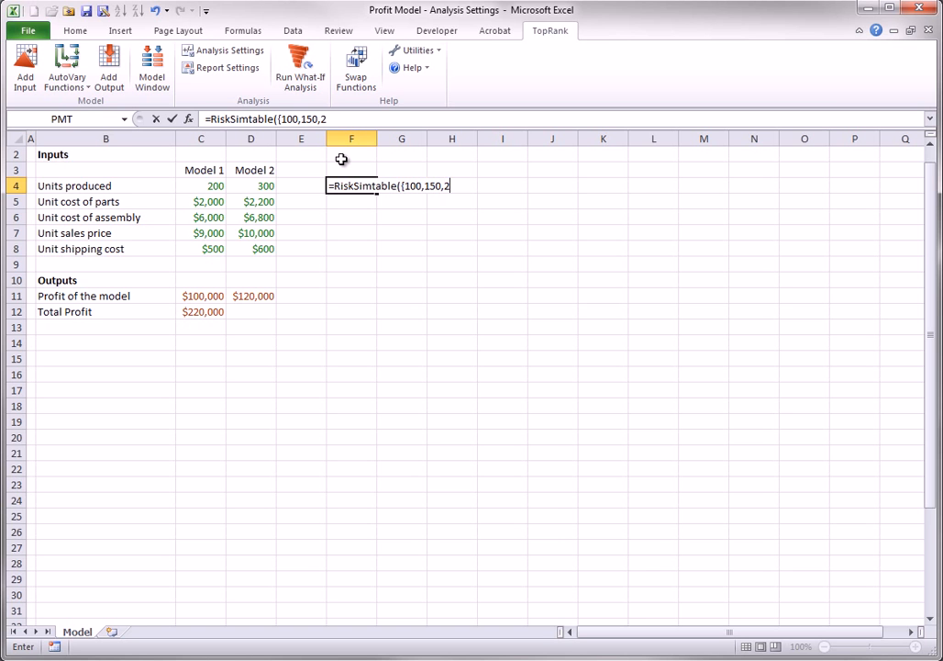
type("00})")
key("Return")
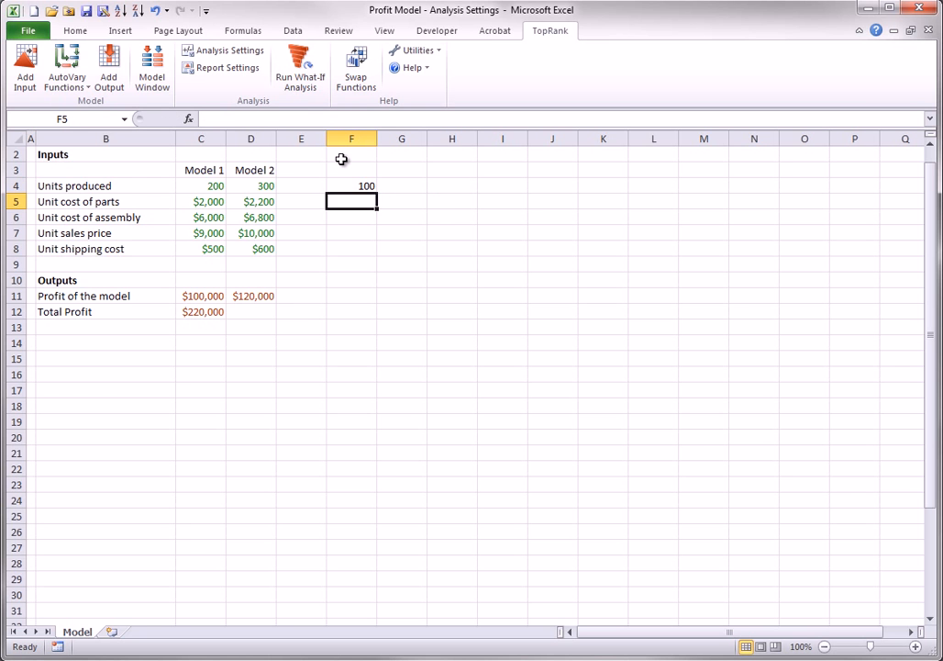
Replace the base value in the RiskVary formula for Model 1's units produced (C4) with a reference to F4
left_click(210, 185)
double_click(264, 119)
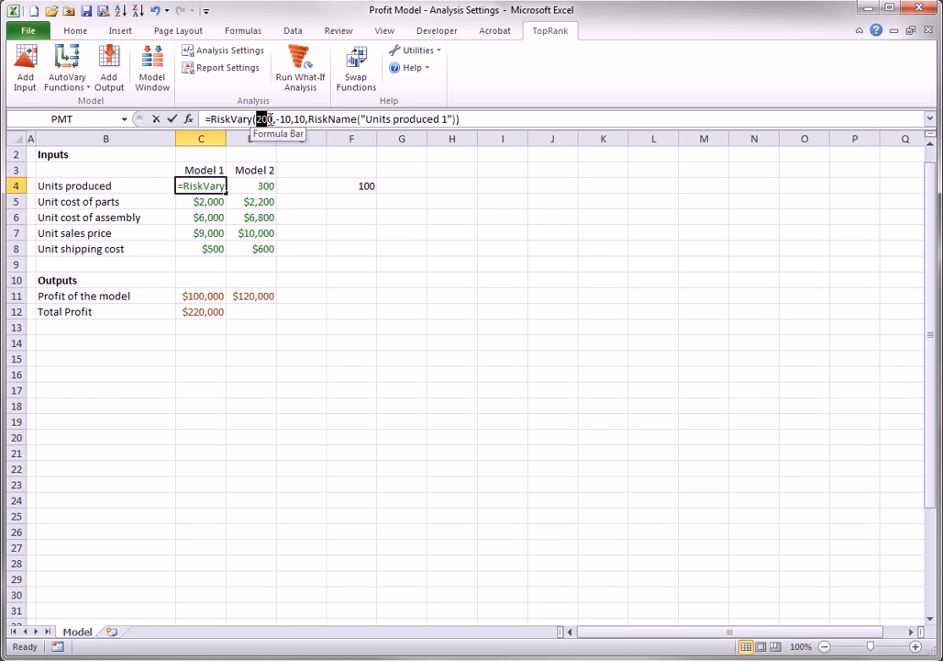
left_click(368, 187)
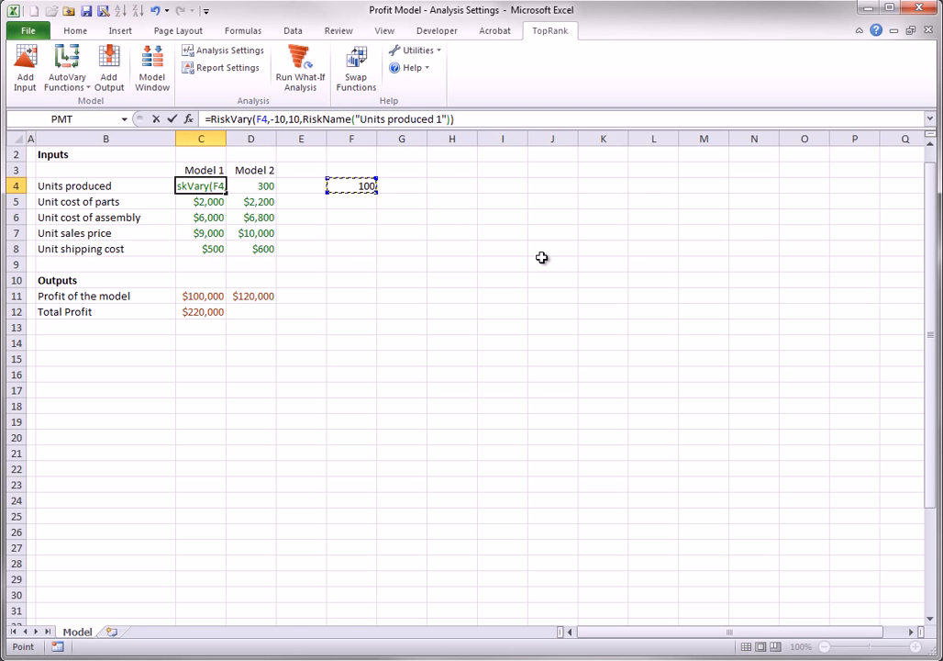
key("Return")
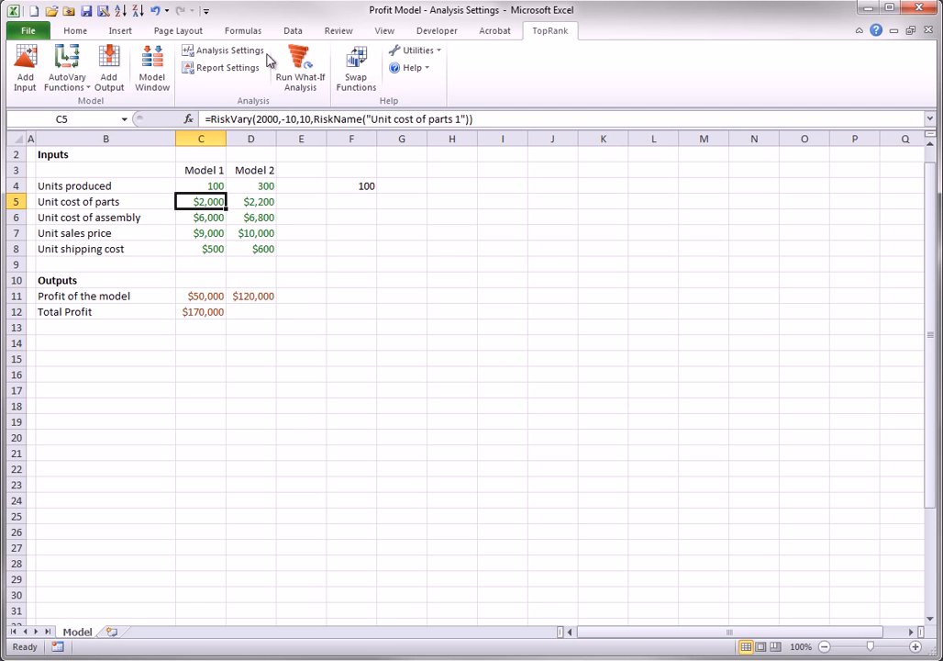
Set the number of runs to 3 in the analysis settings and accept the change
left_click(198, 50)
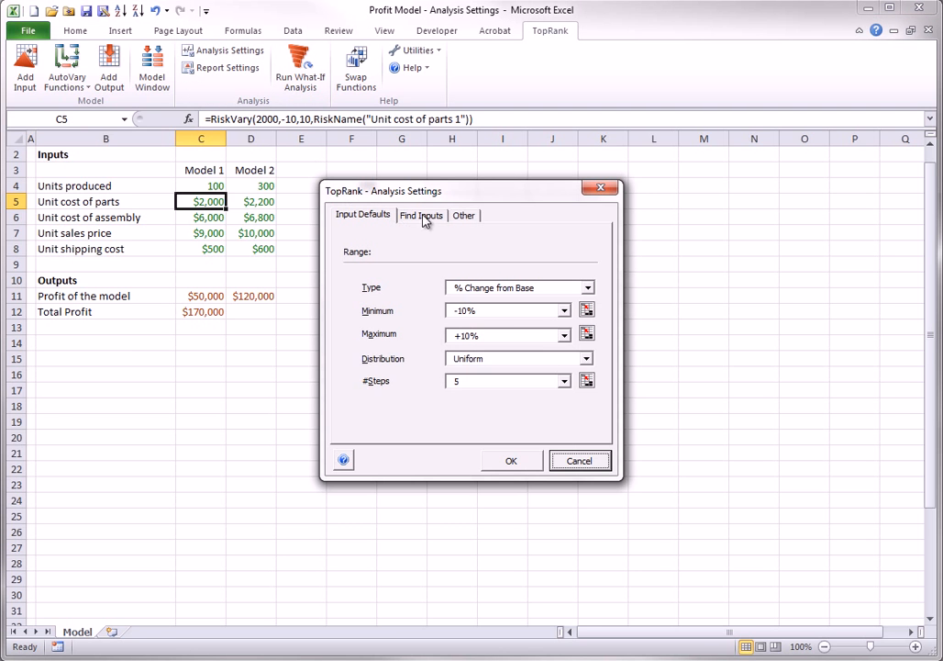
left_click(464, 215)
double_click(475, 342)
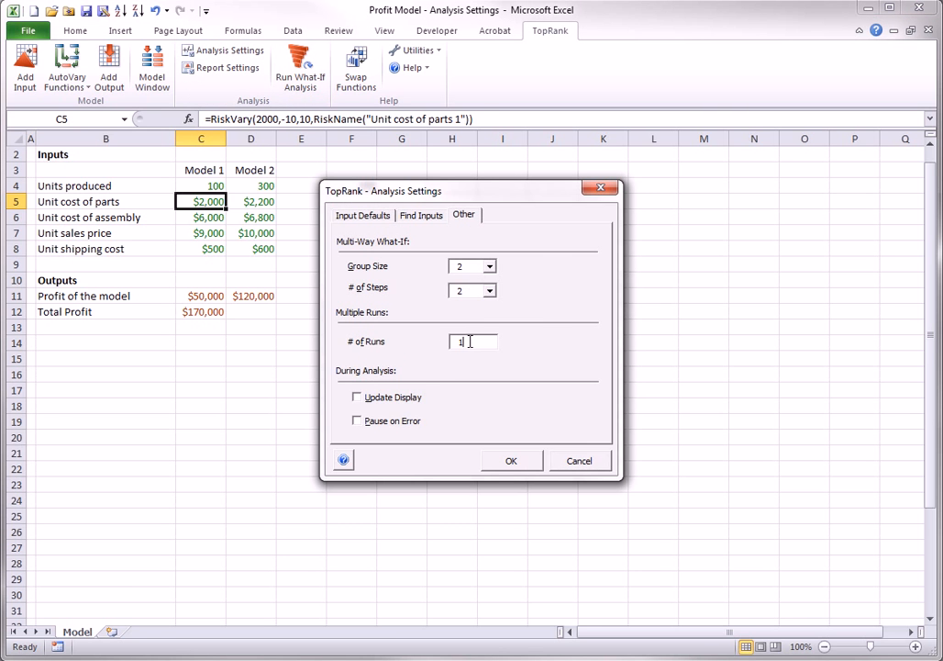
type("3")
left_click(511, 462)
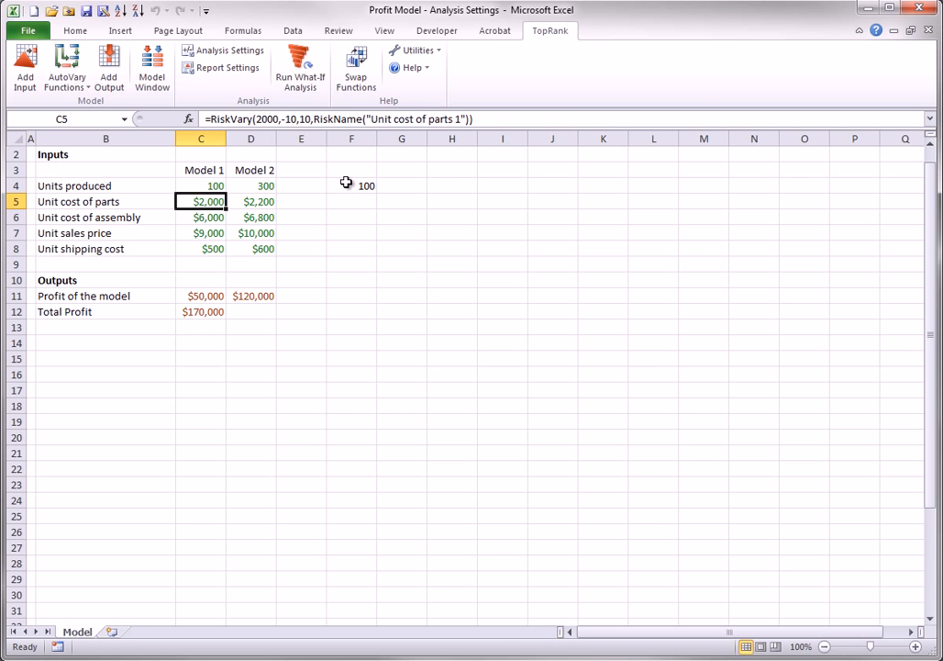
Examine the update display and pause on error options in the analysis settings, and close without changing them
left_click(256, 55)
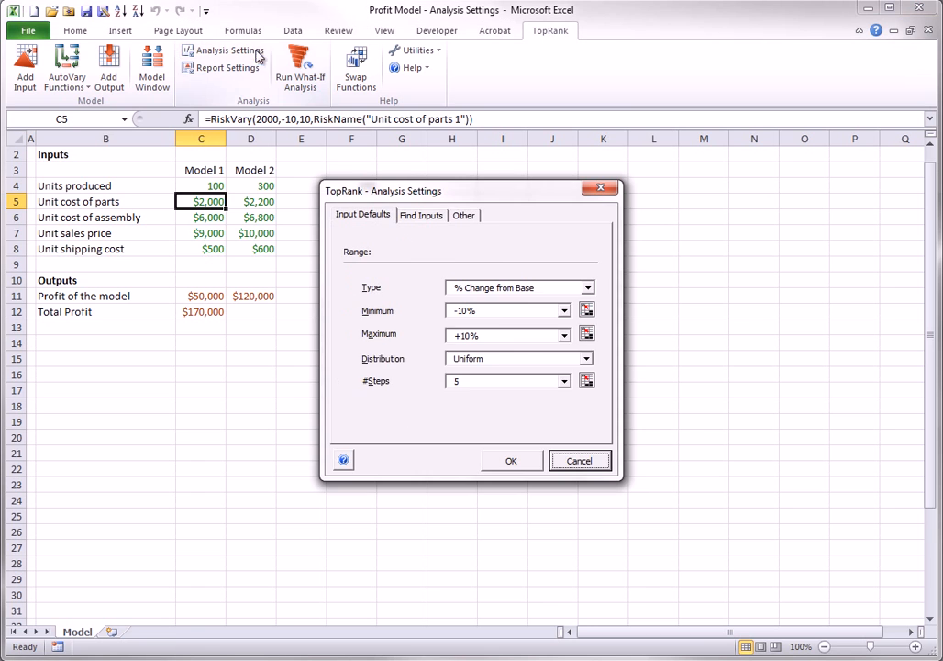
left_click(461, 217)
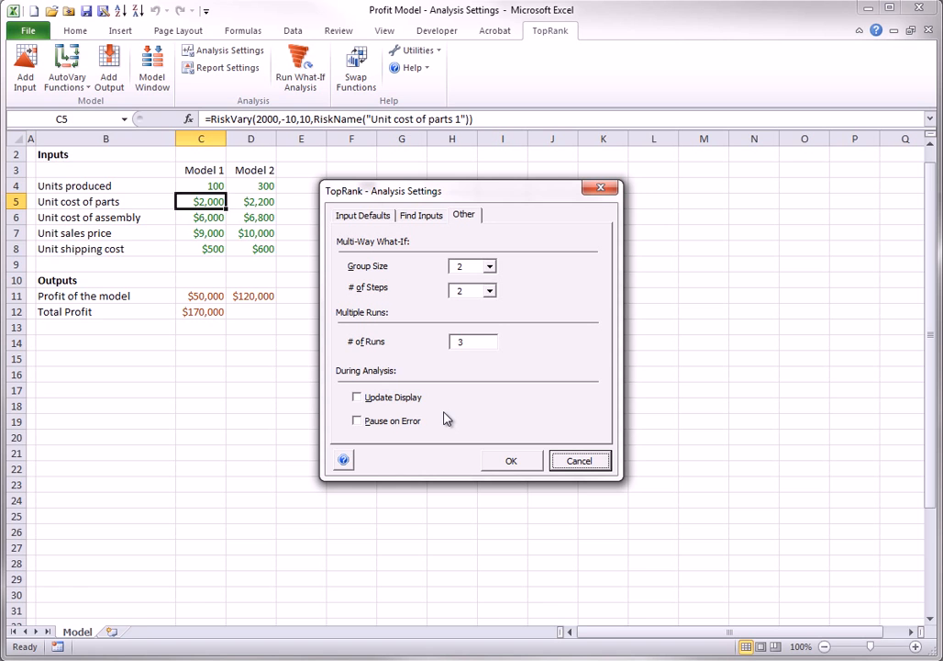
left_click(573, 461)
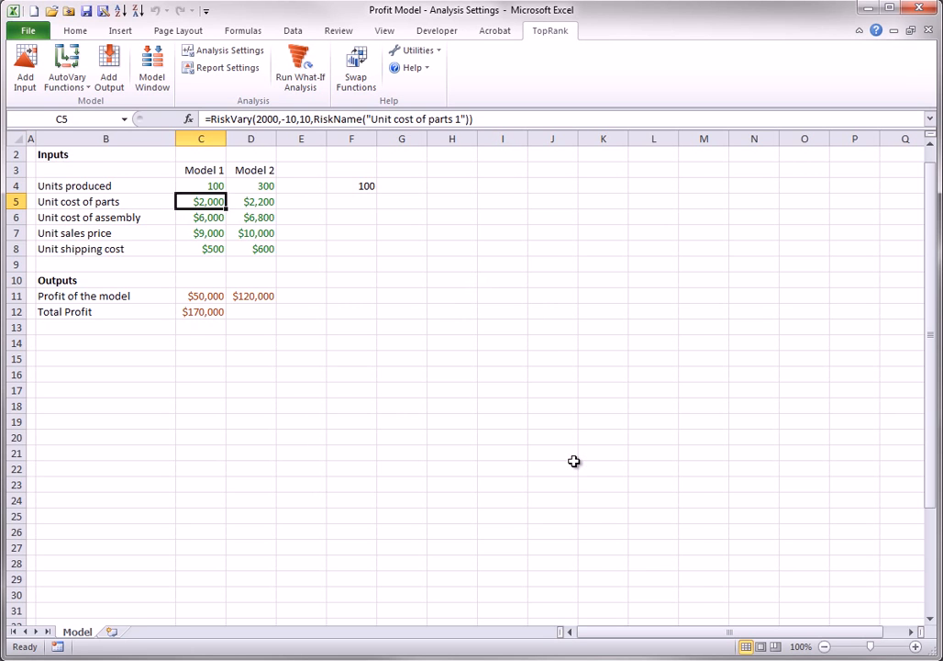